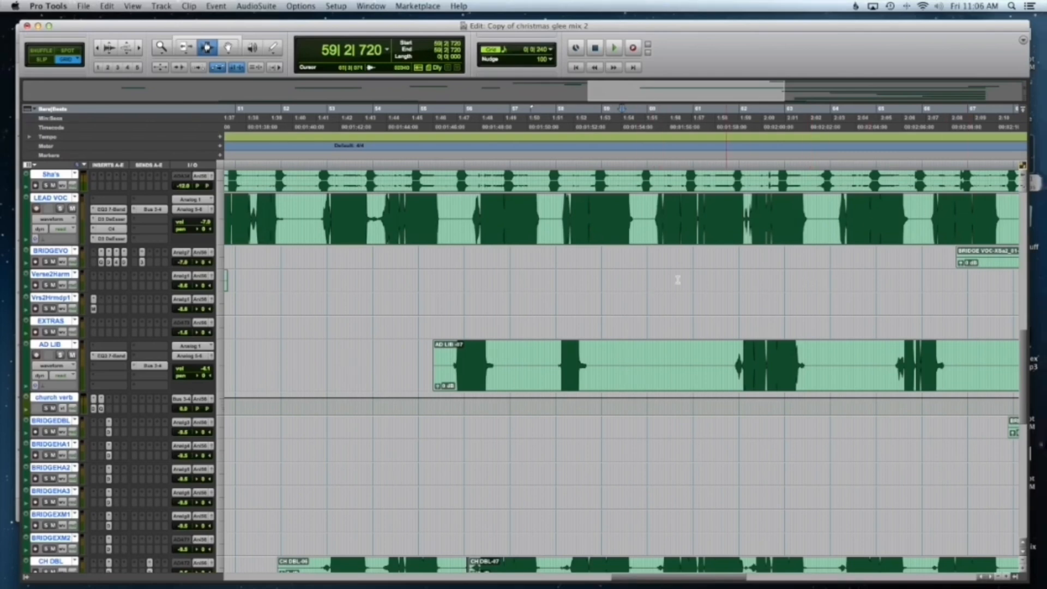
In Slip mode, trim the AD LIB clip's start near 55|4 to just before its first phrase and add a fade-in
left_click(546, 220)
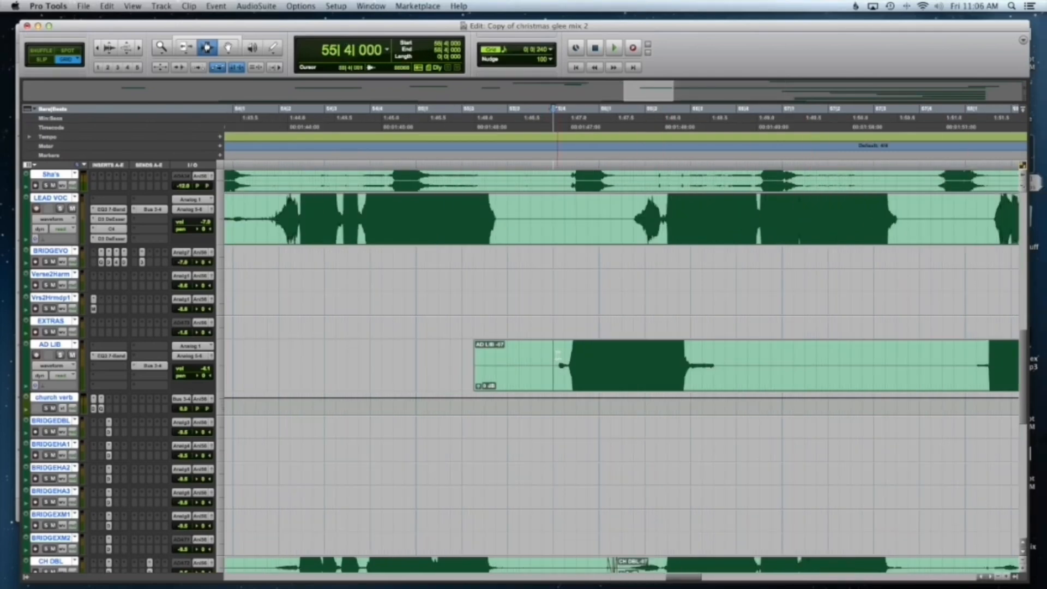
key("F2")
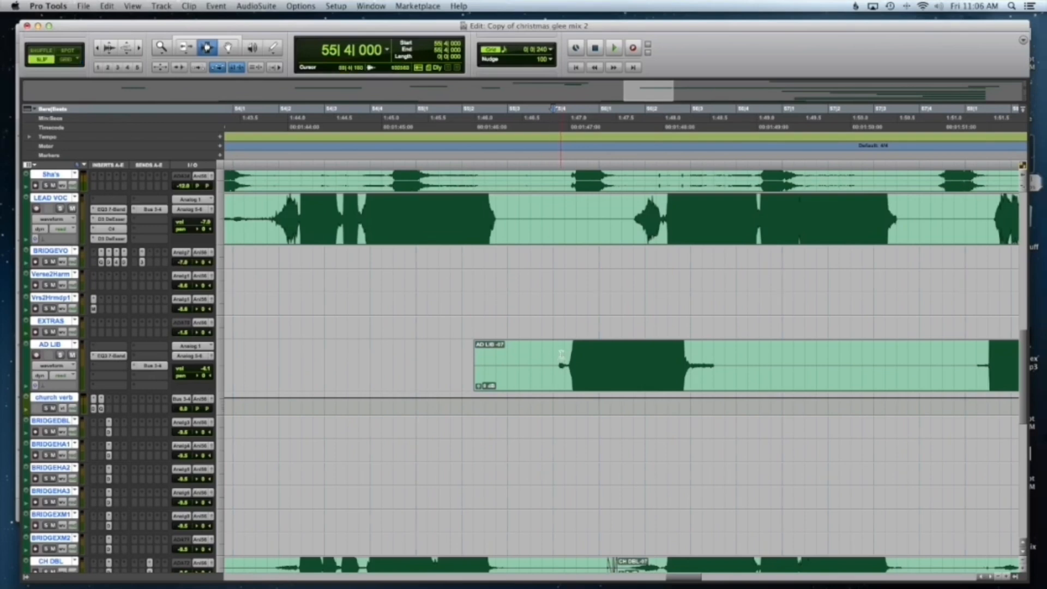
left_click(555, 358)
left_click(556, 357)
key("a")
left_click_drag(556, 358, 433, 358)
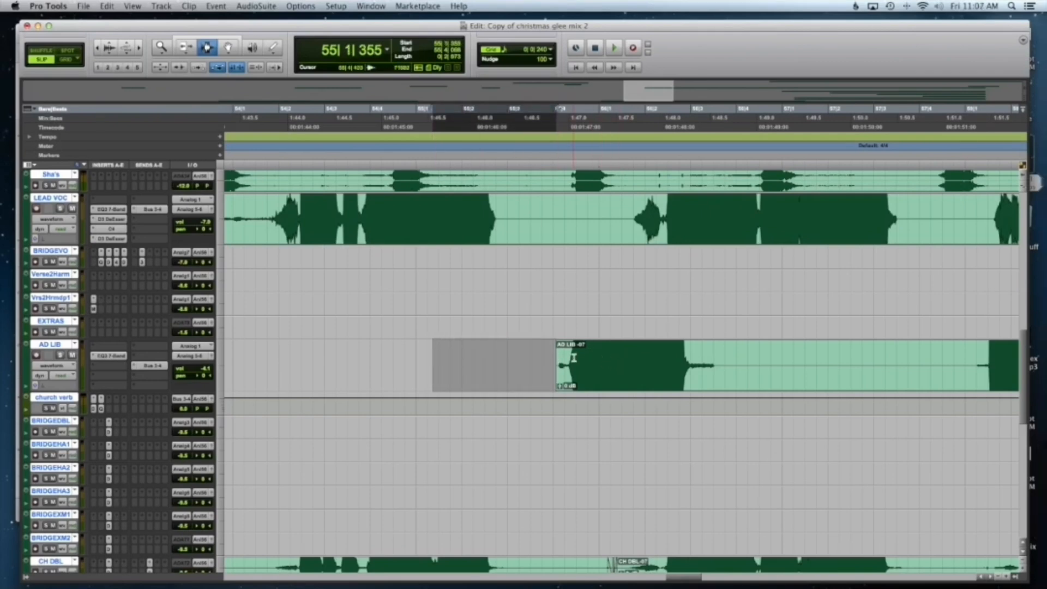
left_click(570, 354)
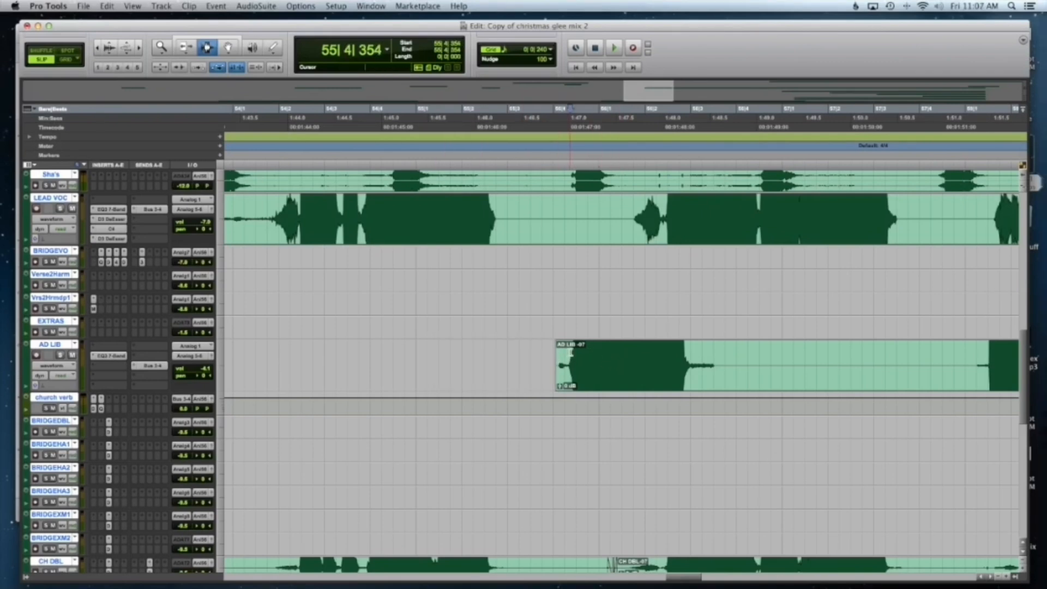
key("d")
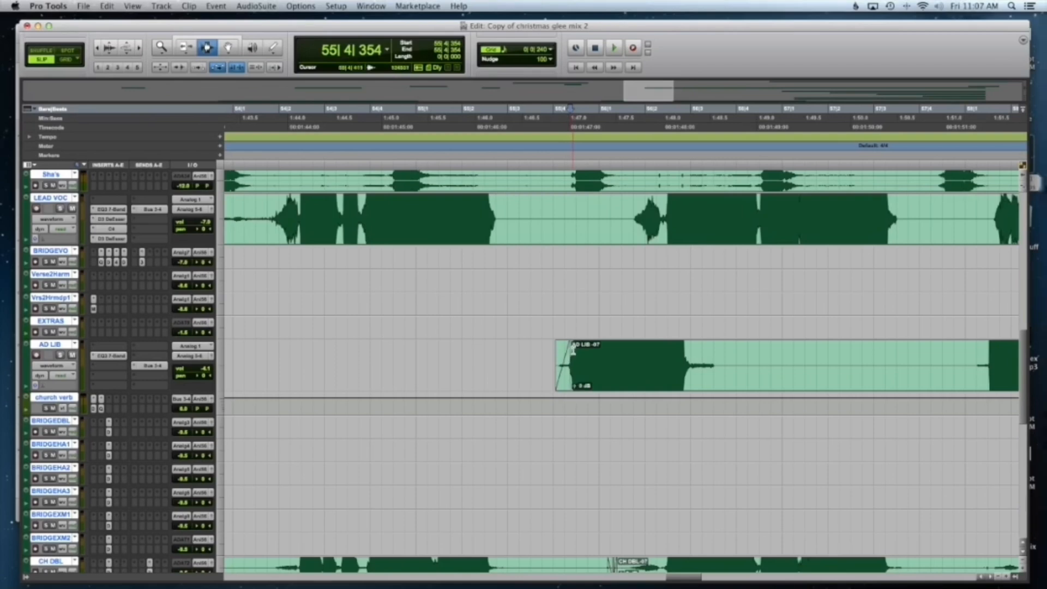
Delete a stretch of silence after the first AD LIB phrase and fade out the phrase's end from about 56|2|890
left_click_drag(716, 364, 822, 364)
key("Delete")
left_click(686, 350)
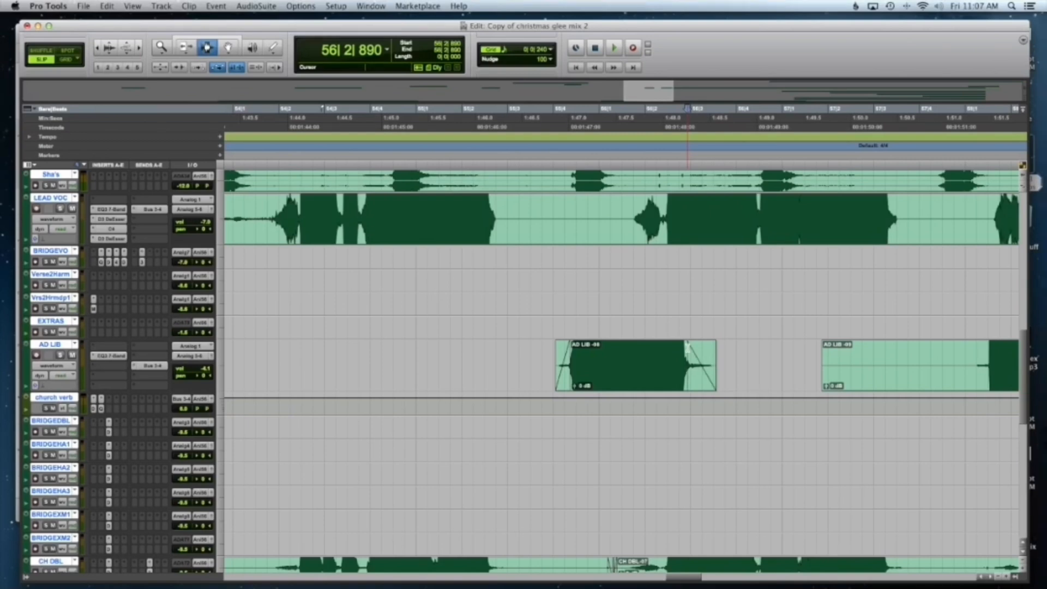
key("space")
Split the remaining AD LIB clip in the middle of its next phrase, just before 58|2|270
scroll(802, 365, "right", 5)
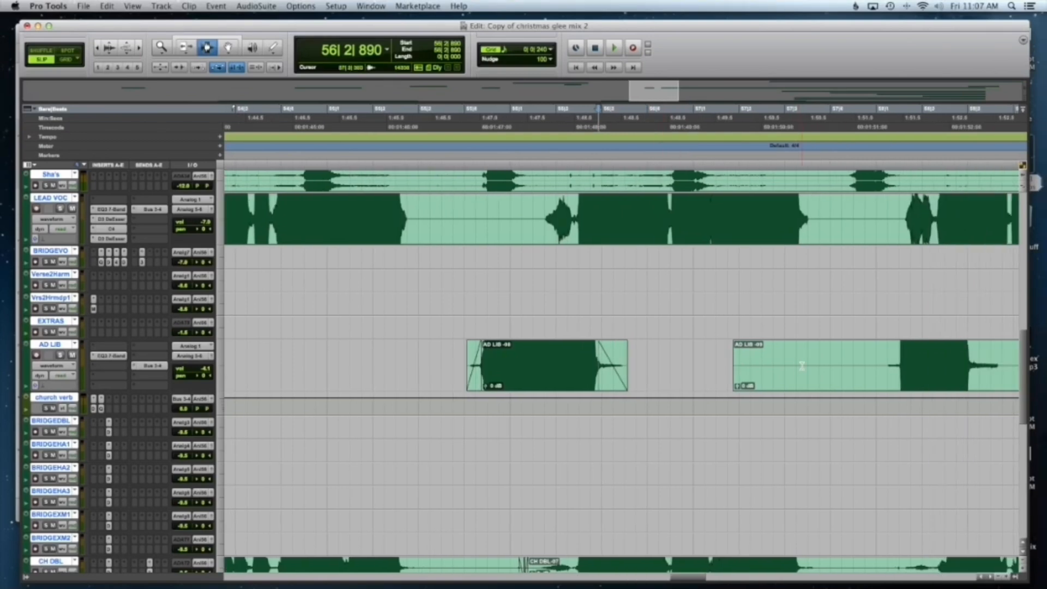
left_click(764, 362)
key("b")
left_click(768, 361)
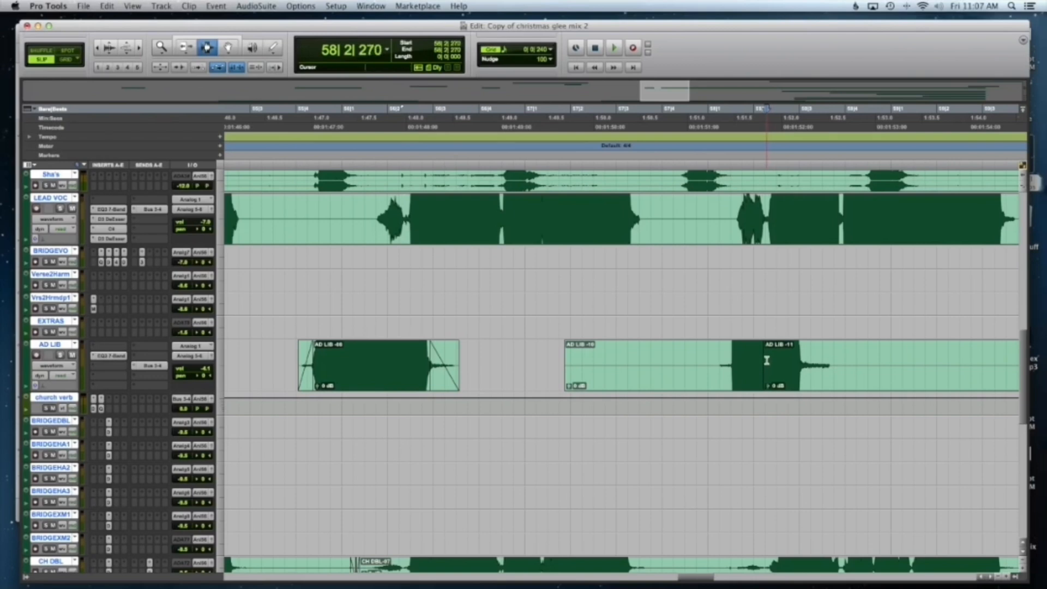
Reduce the audio waveform display height so the AD LIB phrase around the split shows its waveform detail
key("t")
key("t")
key("t")
left_click(614, 359)
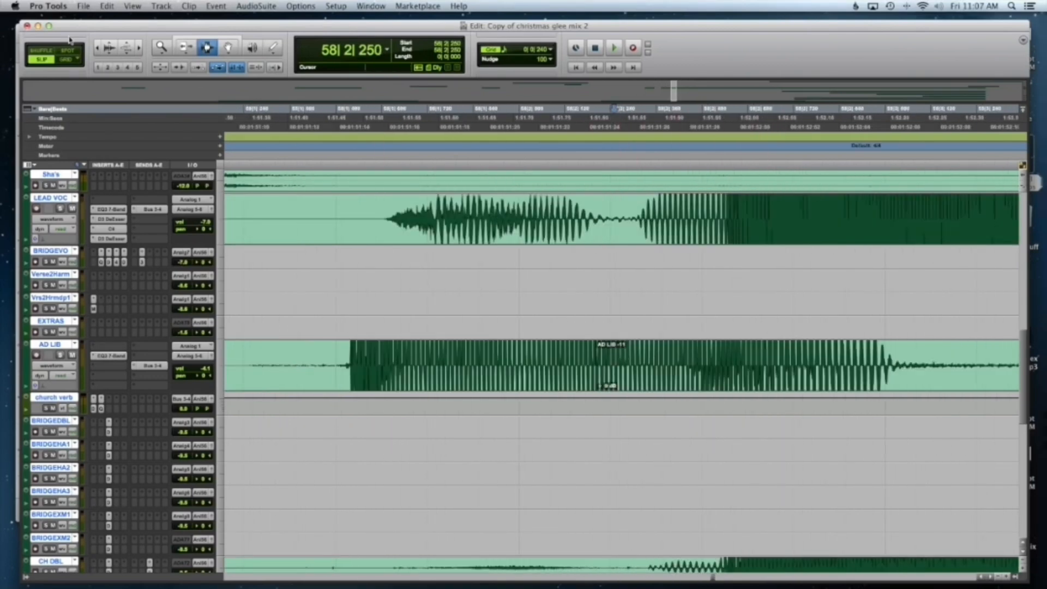
key("super+Tab")
left_click(110, 53)
left_click(110, 52)
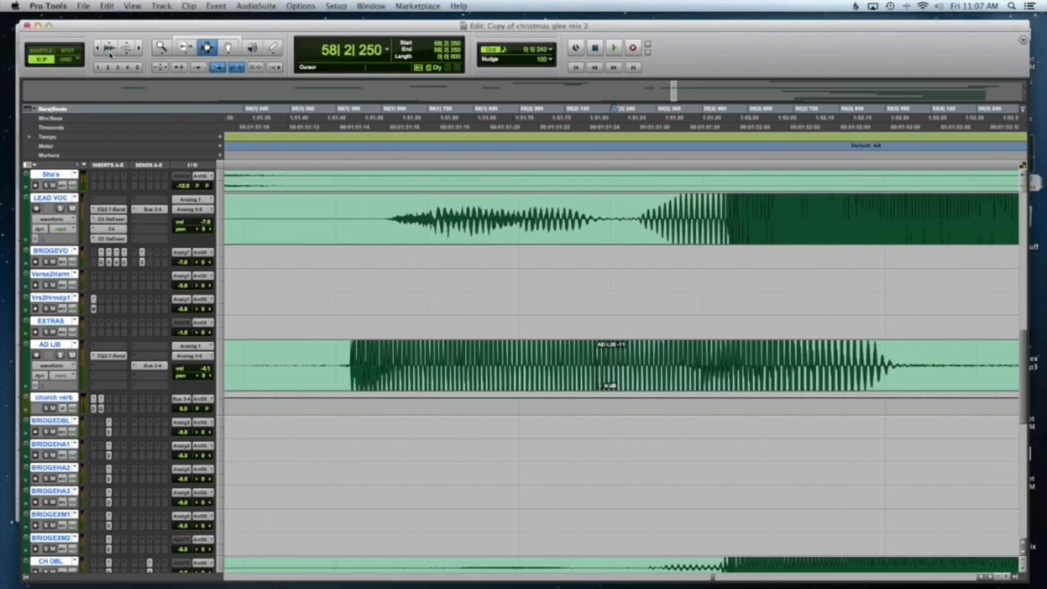
left_click(111, 53)
left_click(110, 53)
left_click(111, 53)
left_click(110, 53)
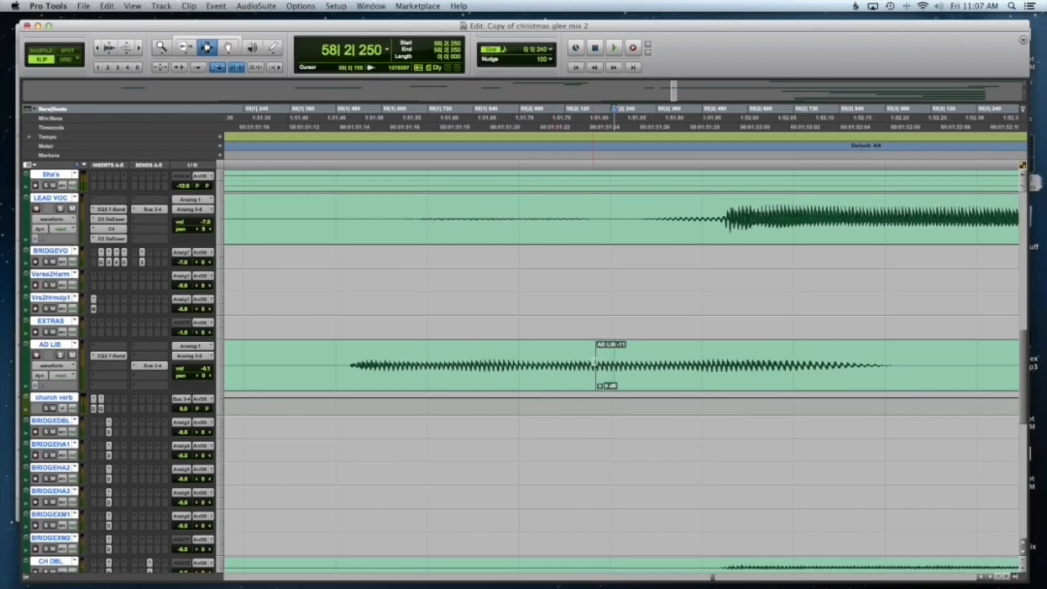
Crossfade the AD LIB clips across their split, from about 58|2|188 to 58|2|218
mouse_move(602, 364)
left_mouse_down()
mouse_move(592, 364)
mouse_move(602, 363)
left_mouse_up()
key("f")
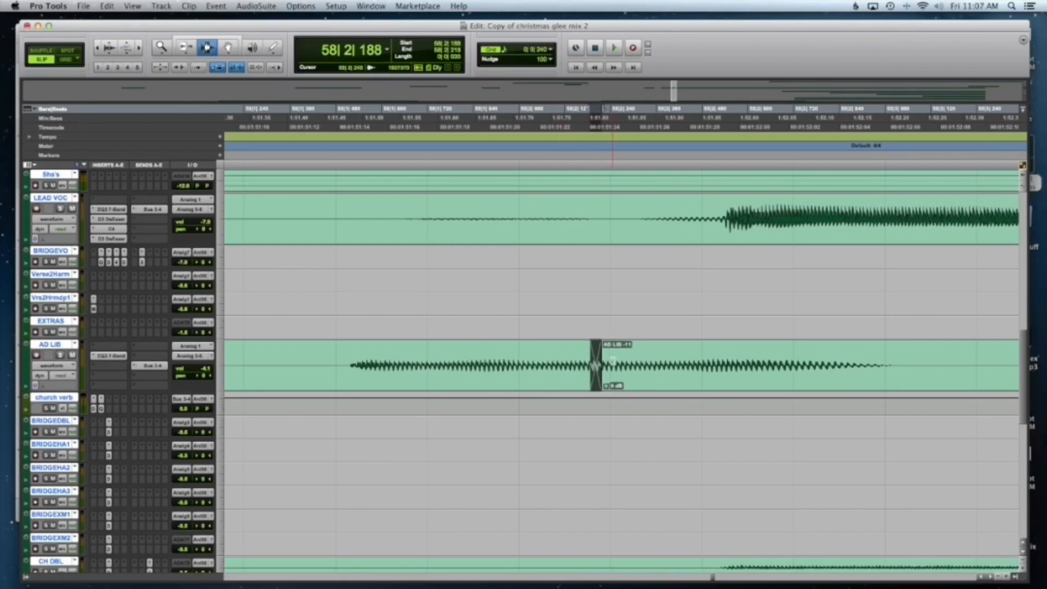
left_click(613, 361)
key("r")
key("r")
key("r")
key("r")
key("r")
key("r")
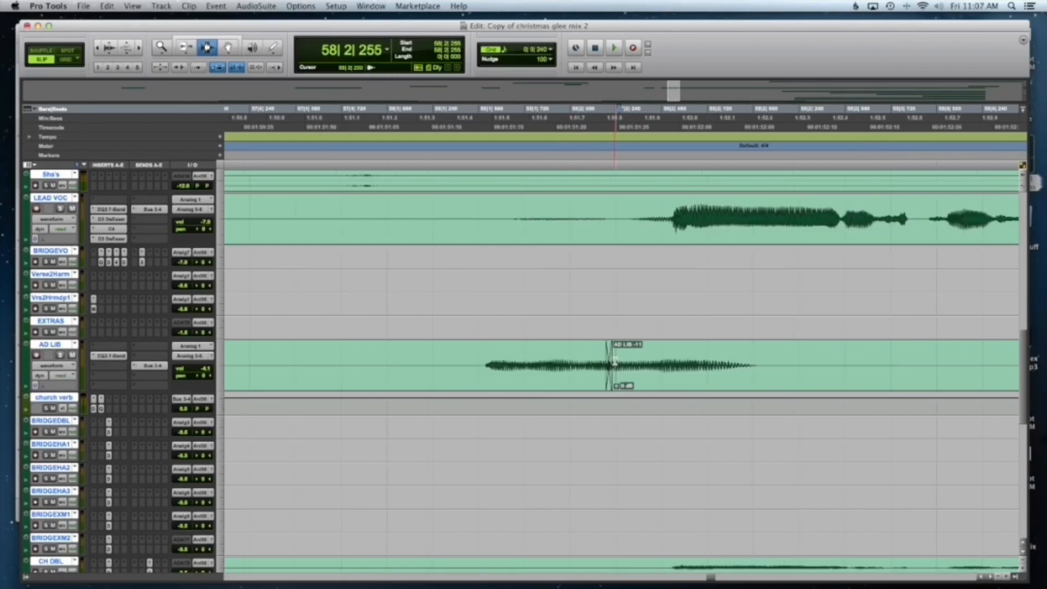
Change the edit mode to Spot and on to Grid, and place the cursor at 54|4|720 on LEAD VOC
left_click(663, 370)
left_click(730, 358)
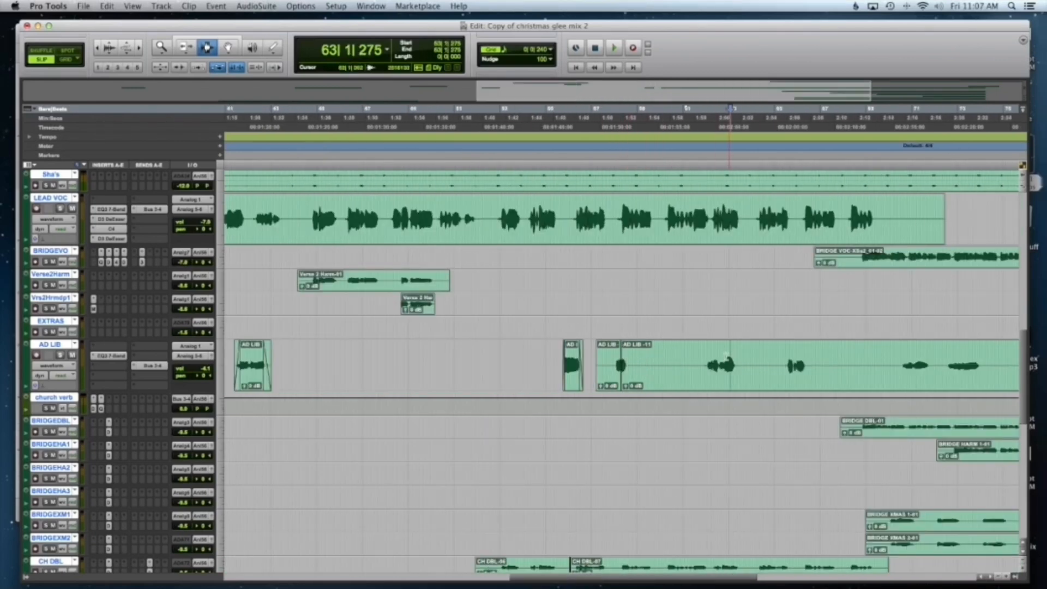
left_click(720, 360)
key("F3")
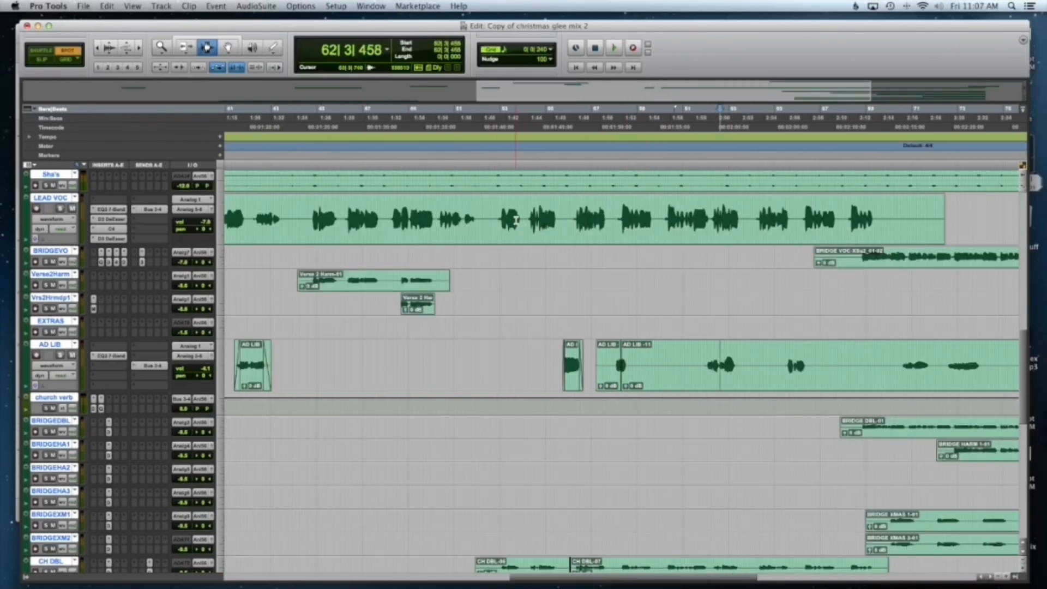
key("F4")
left_click(544, 221)
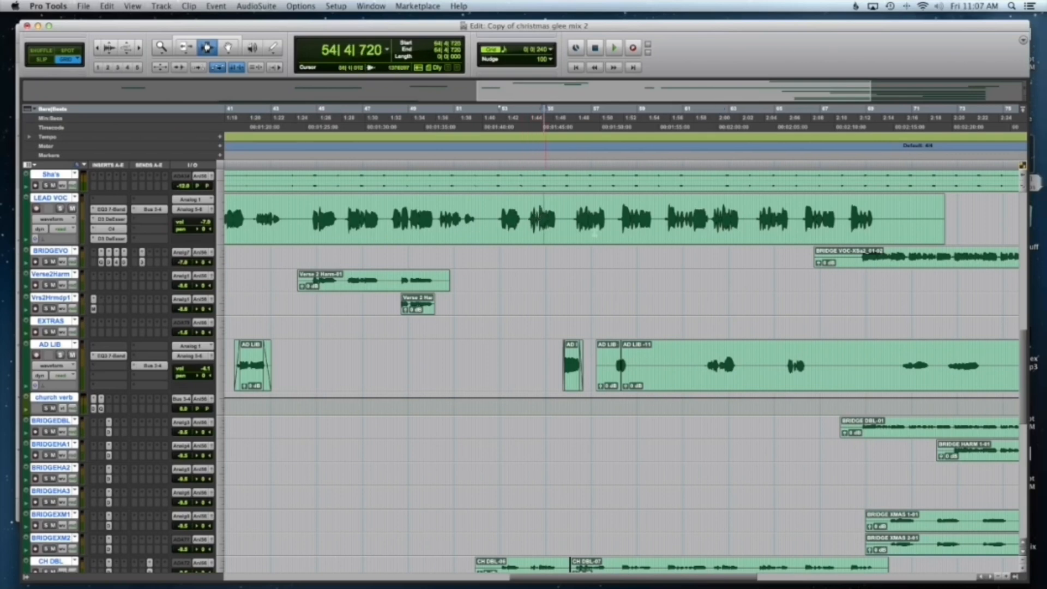
Try pasting a copy of the LEAD VOC section from 55|1|000 to 55|3|240 at 57|1|000, and undo the paste
key("t")
key("t")
left_click_drag(623, 225, 681, 218)
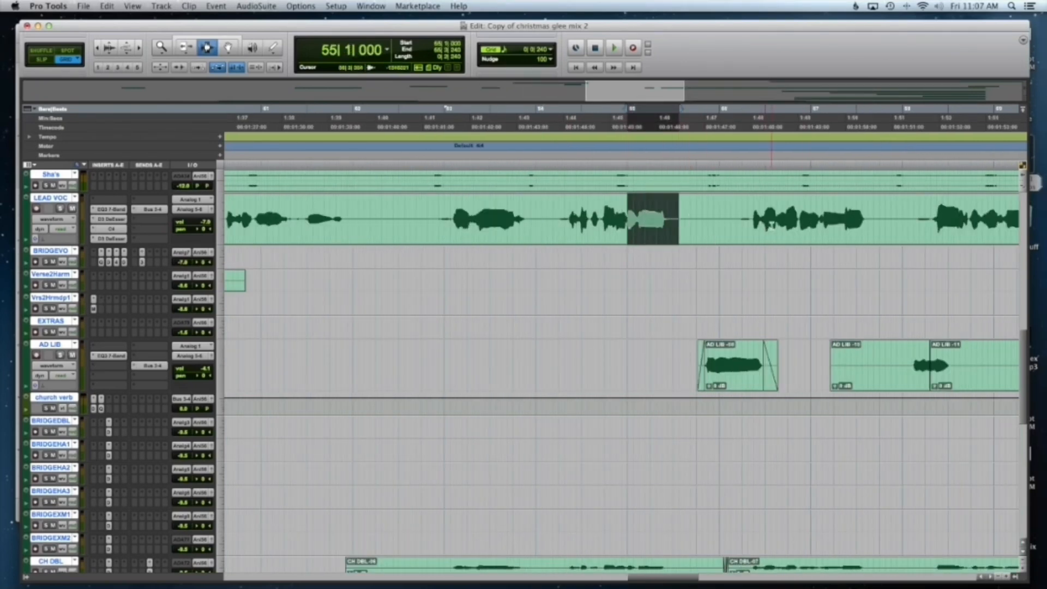
left_click(816, 223)
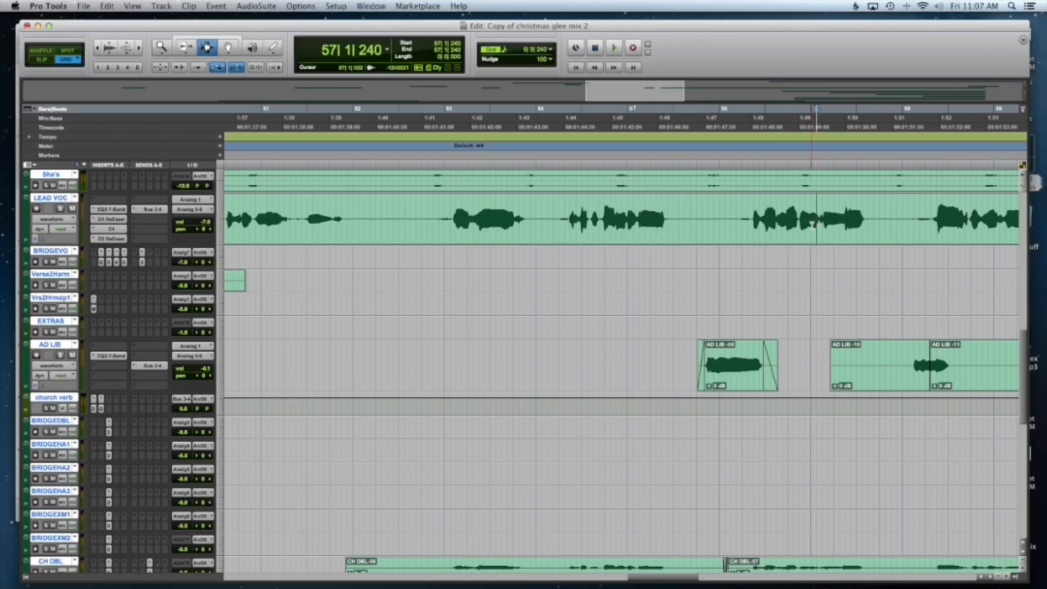
left_click(813, 224)
key("super+v")
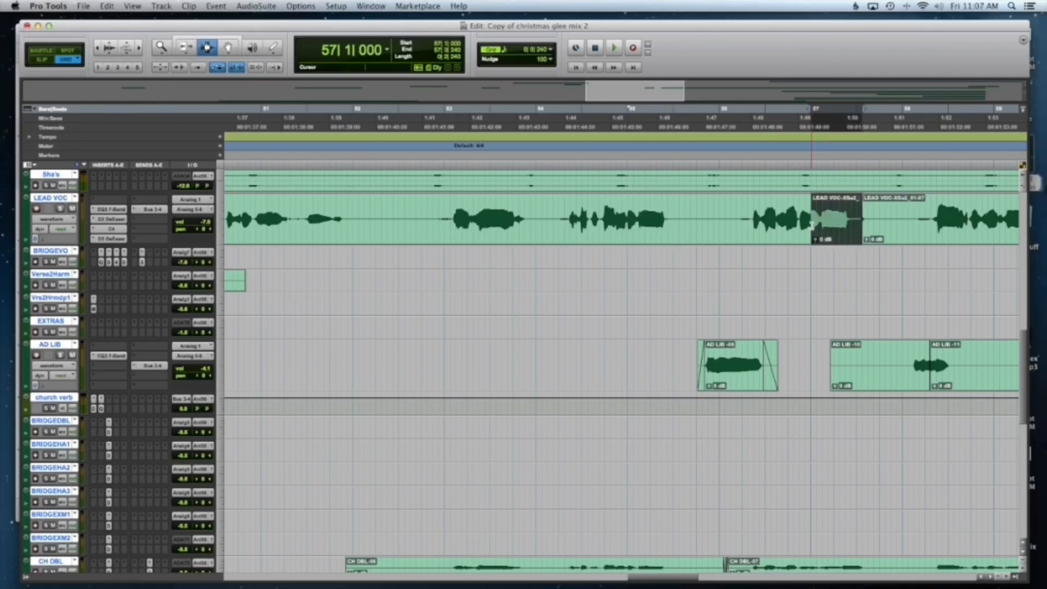
key("super+z")
Show the floating Transport window and enable both pre-roll and post-roll
scroll(648, 228, "right", 2)
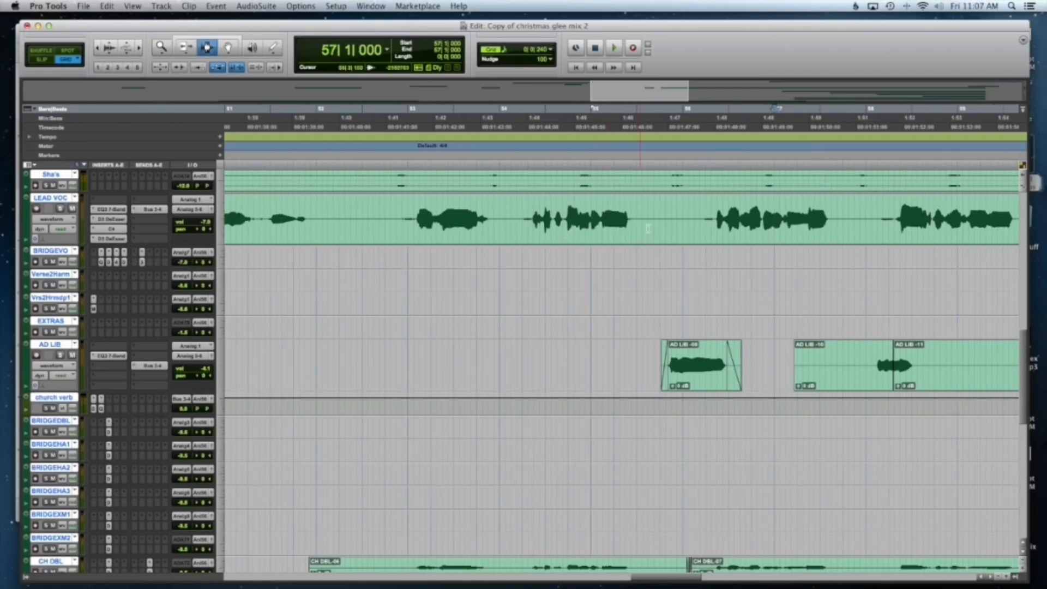
scroll(675, 229, "right", 2)
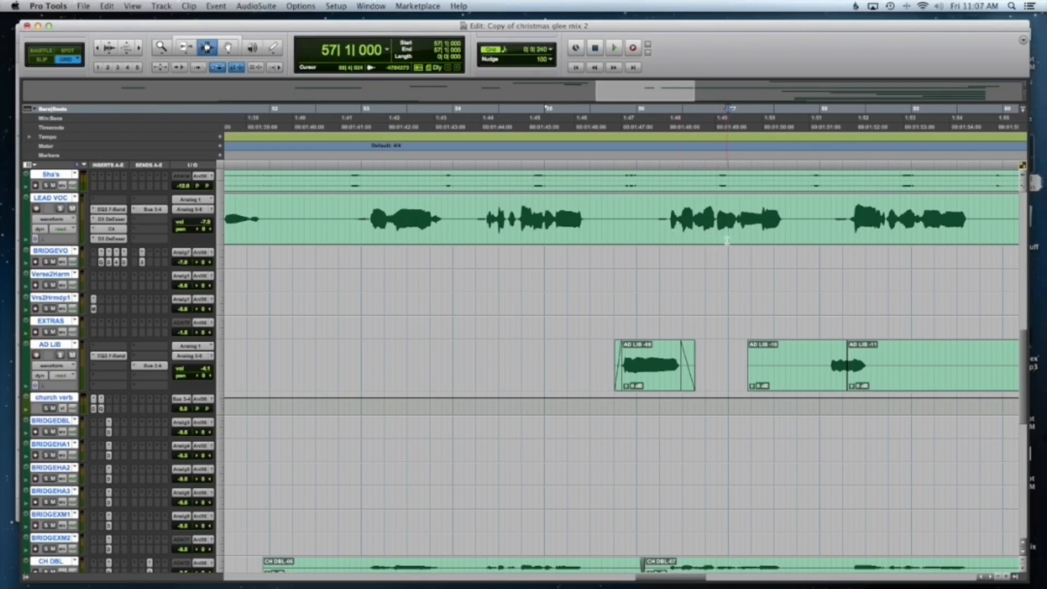
key("super+1")
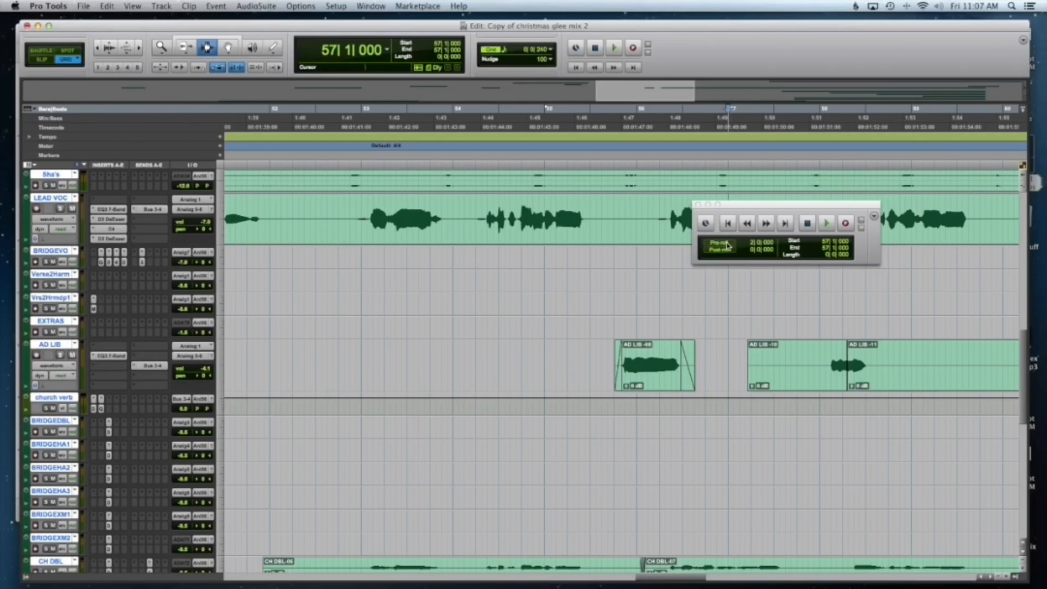
left_click(729, 243)
left_click(730, 249)
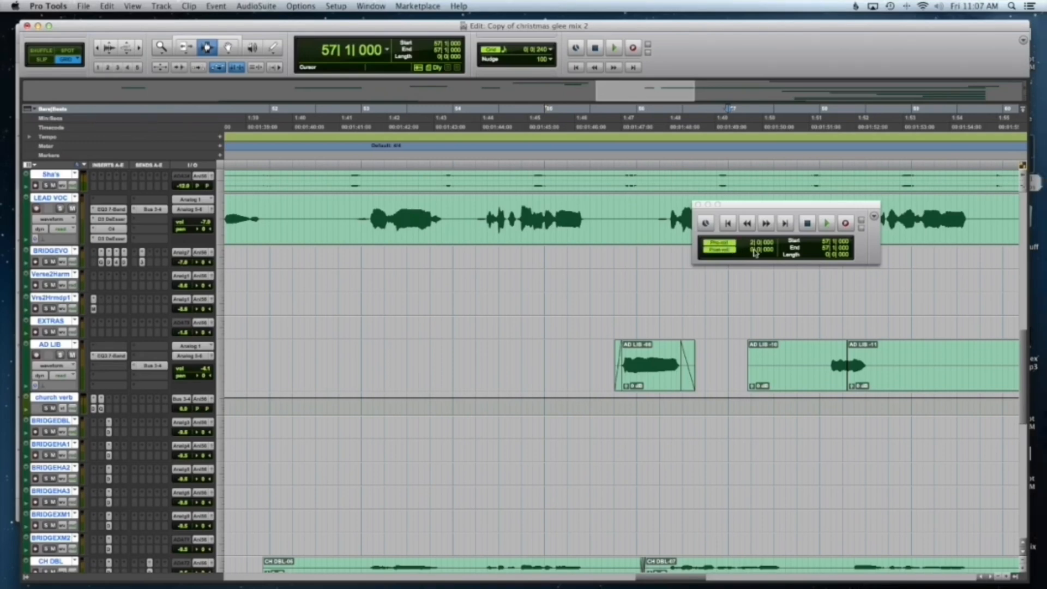
Select LEAD VOC from 56|1|480 to 57|2|480 and play the selection with pre-roll and post-roll off
left_click_drag(648, 224, 764, 201)
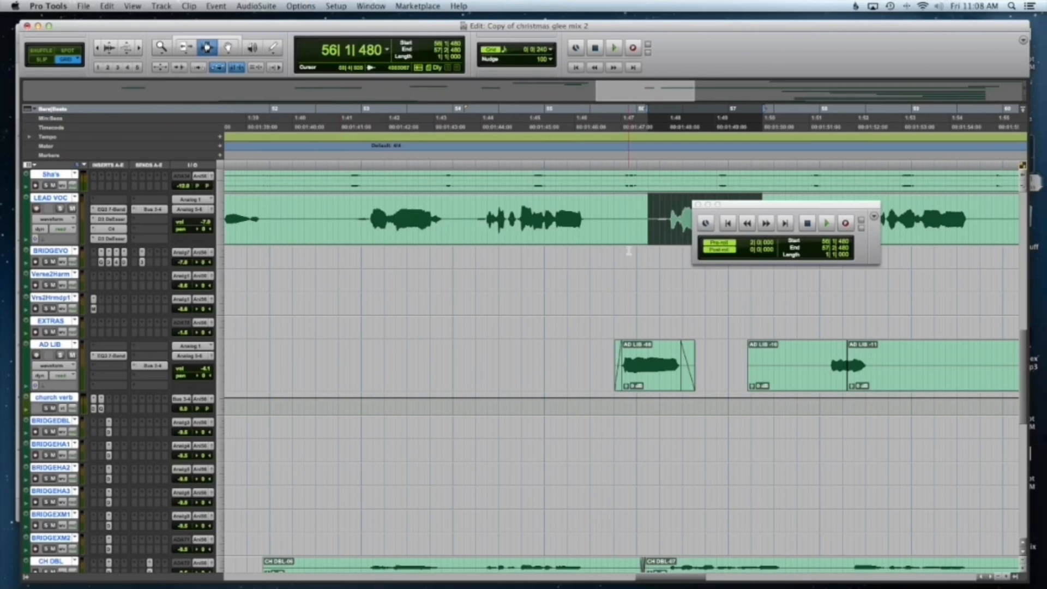
key("super+k")
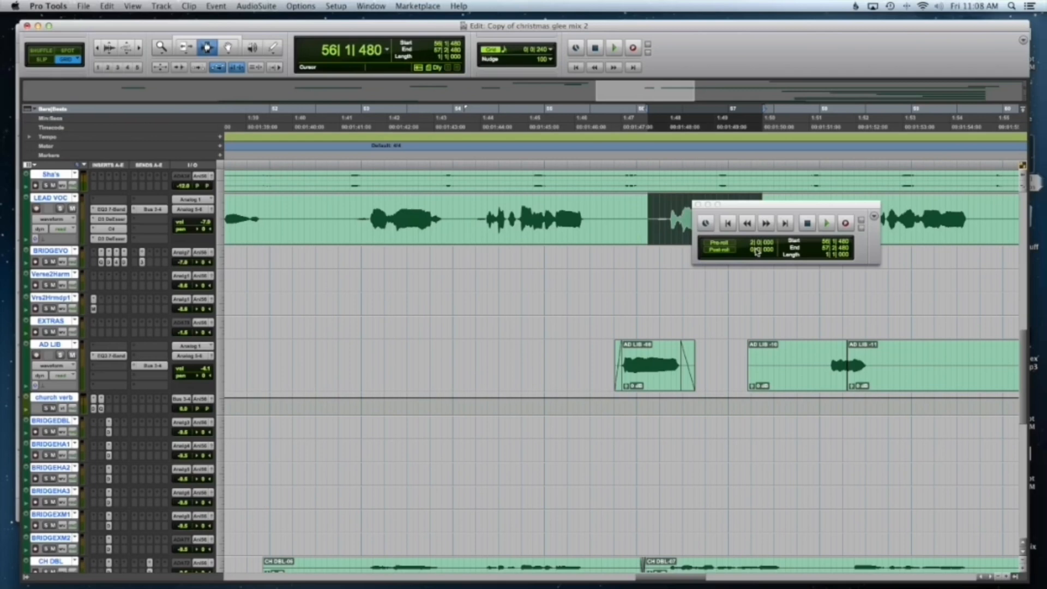
key("space")
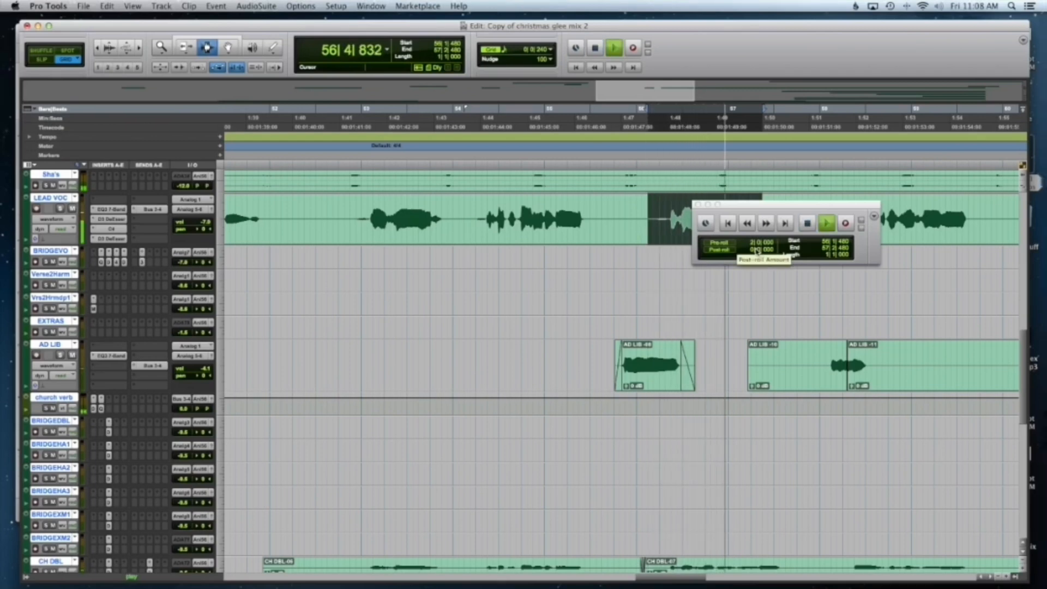
key("space")
Play the LEAD VOC selection with pre-roll and post-roll enabled, and turn both off after stopping
key("super+k")
key("space")
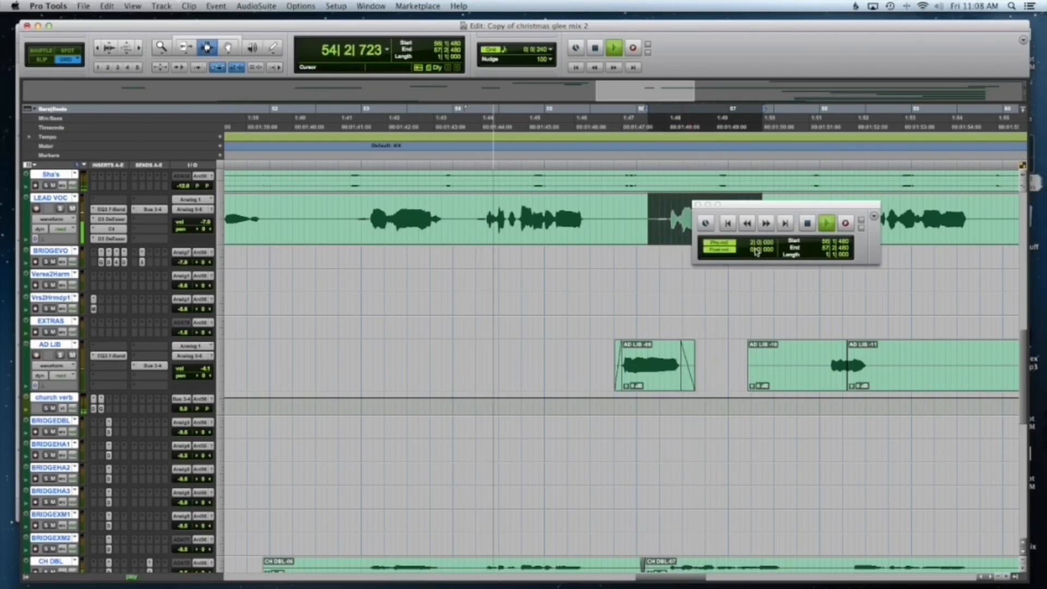
key("space")
left_click(733, 244)
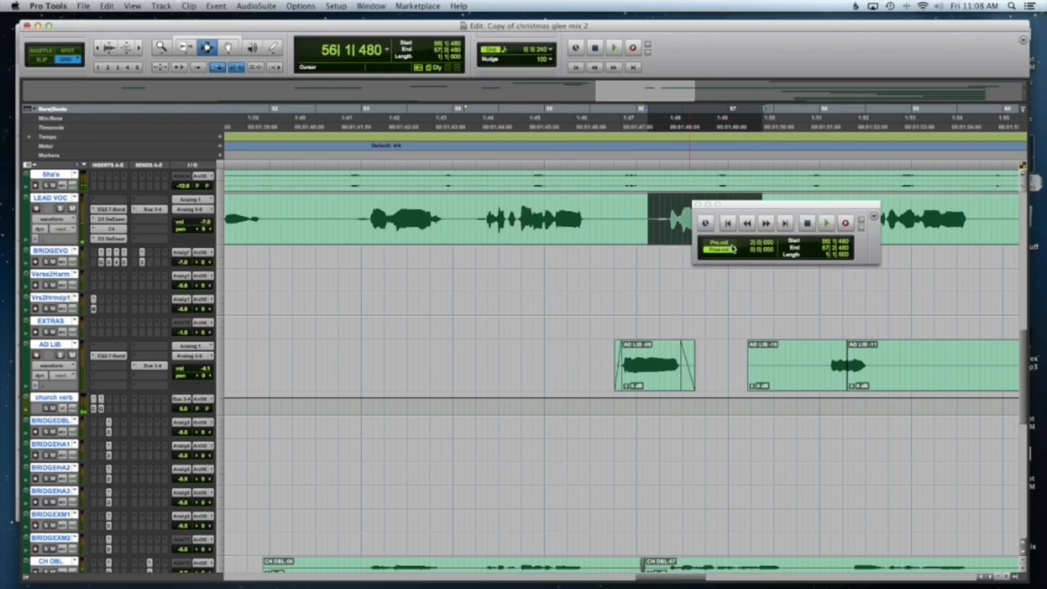
left_click(732, 250)
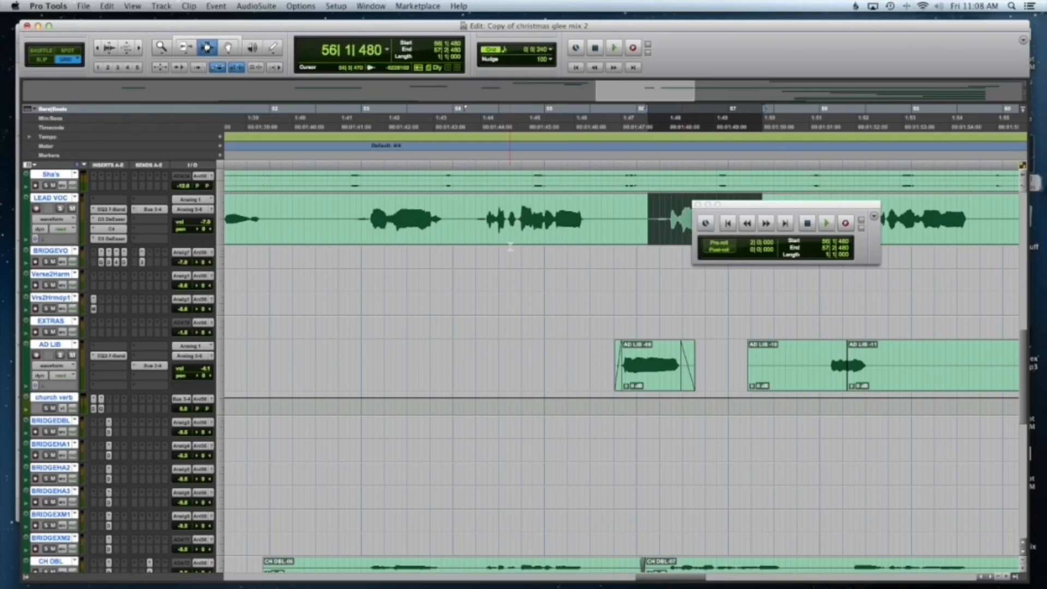
Switch to Slip mode and place the edit cursor at the start of the LEAD VOC phrase, at about 40|2|468
left_click(492, 254)
key("super+bracketleft")
key("super+bracketleft")
key("super+bracketleft")
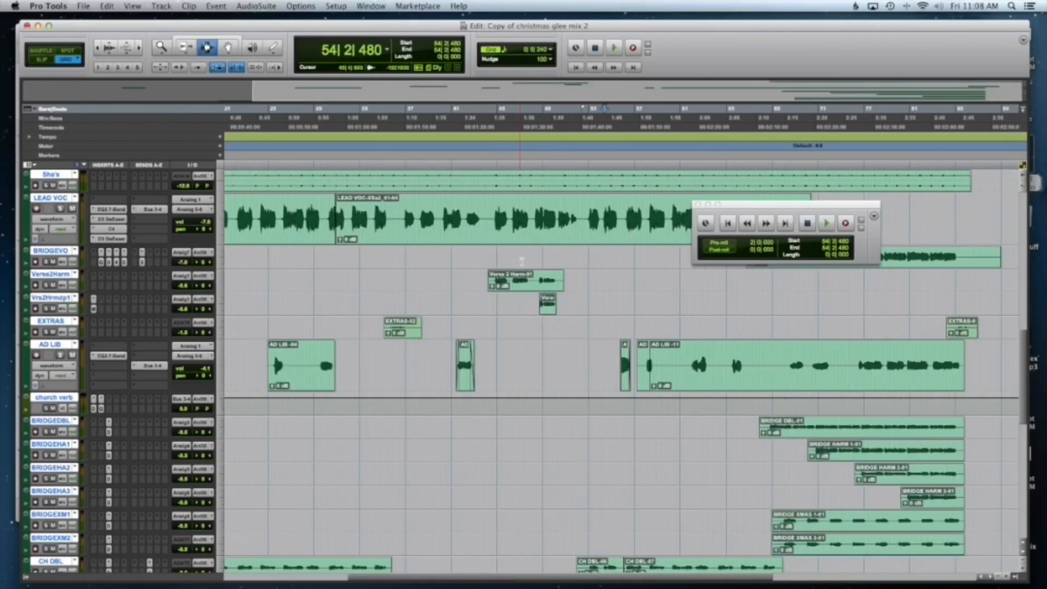
left_click(467, 212)
key("super+bracketright")
key("super+bracketright")
key("super+bracketleft")
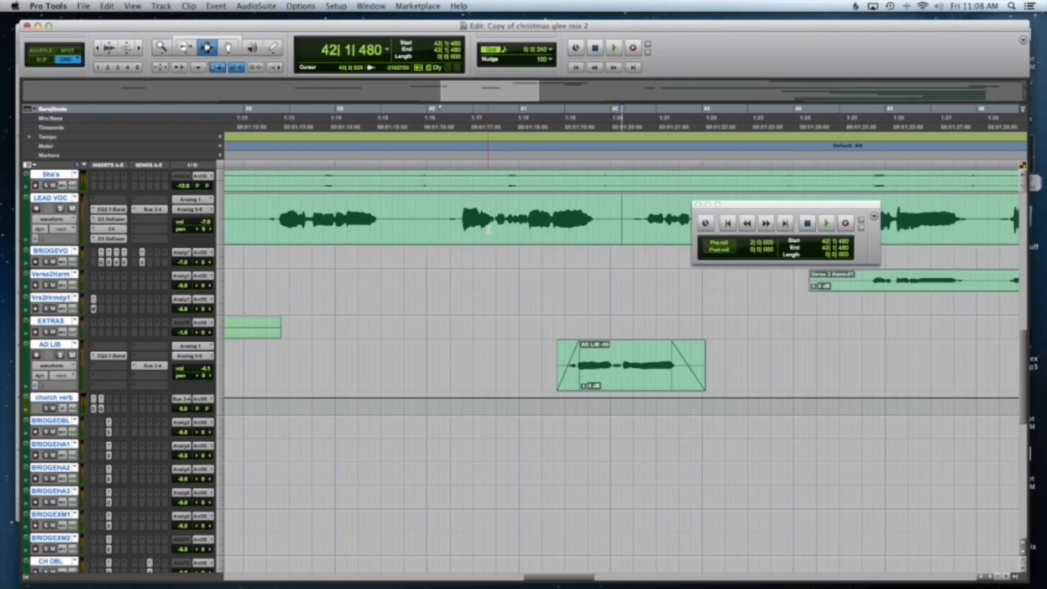
key("F2")
left_click(461, 214)
Remove the faint breath before the LEAD VOC phrase, from about 40|1|858 to 40|2|325
key("super+bracketright")
key("super+bracketright")
key("super+bracketright")
key("super+bracketright")
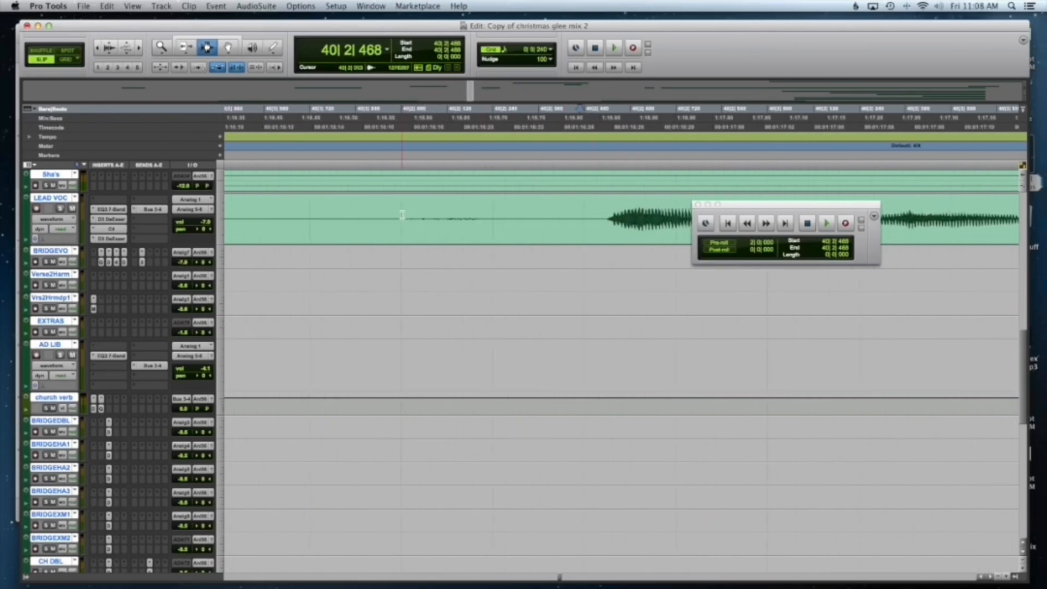
left_click_drag(392, 217, 525, 219)
left_click(362, 228, "shift")
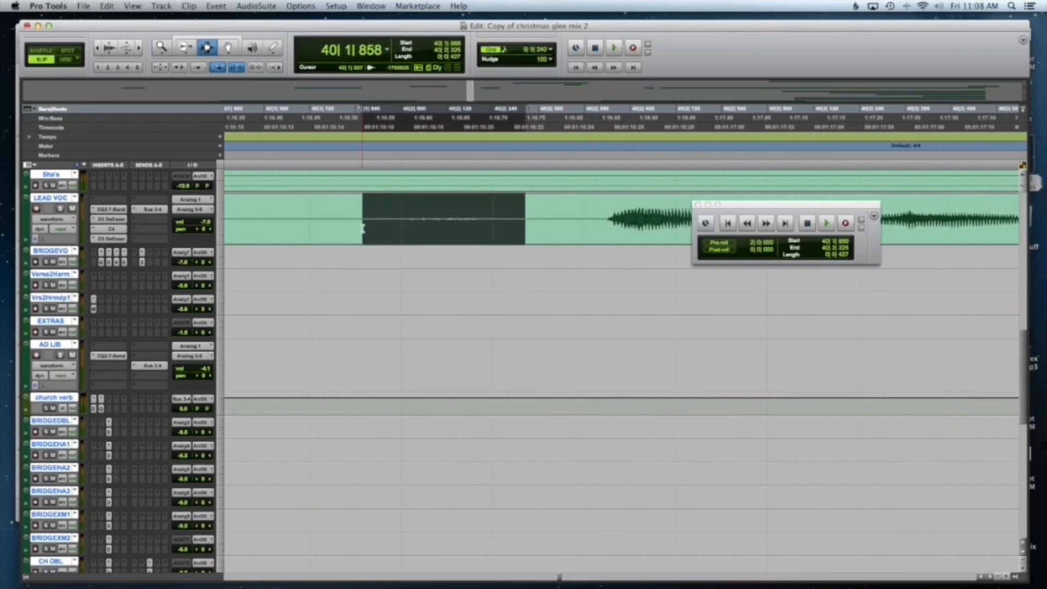
left_click(363, 228)
Zoom out to view the arrangement of clips across the whole session
key("super+bracketleft")
key("super+bracketleft")
key("super+bracketleft")
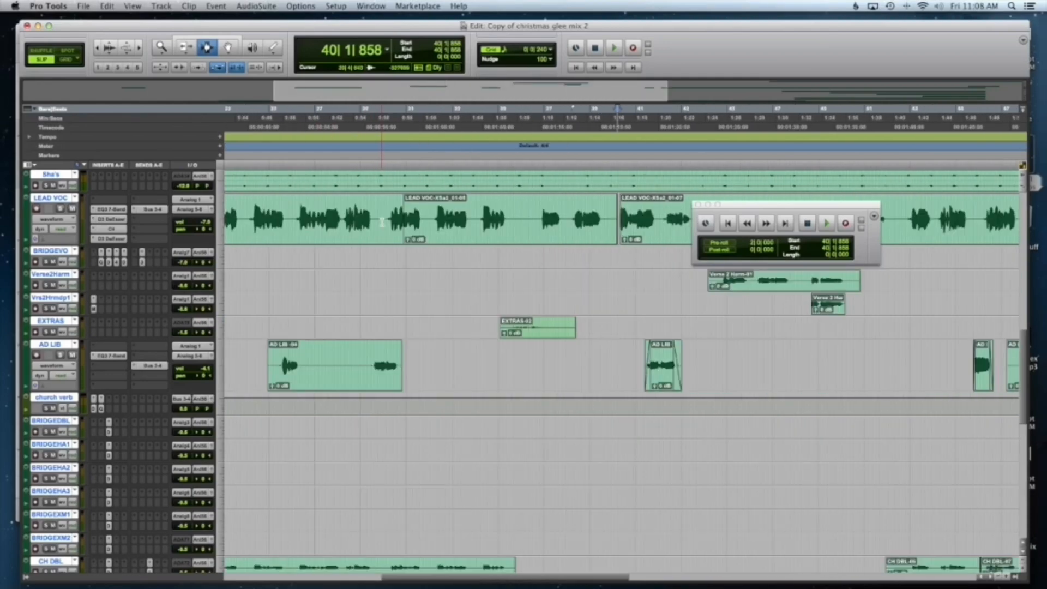
key("super+bracketleft")
key("super+bracketleft")
key("super+bracketright")
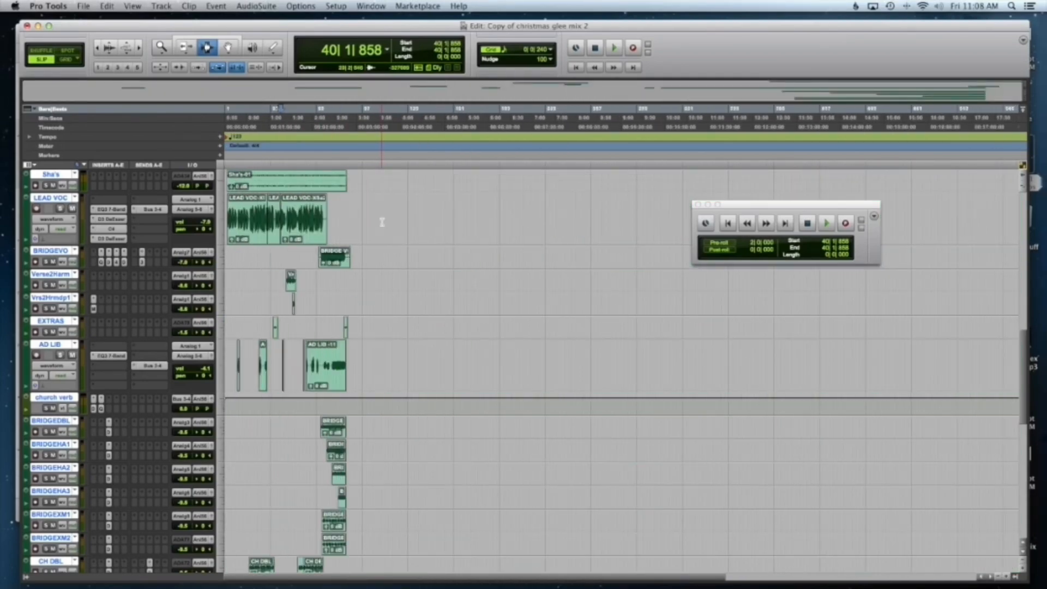
Inspect the start of the LEAD VOC phrase up close and place the edit cursor at 40|2|575
key("super+bracketright")
key("super+bracketright")
key("super+bracketright")
key("super+bracketright")
key("super+bracketright")
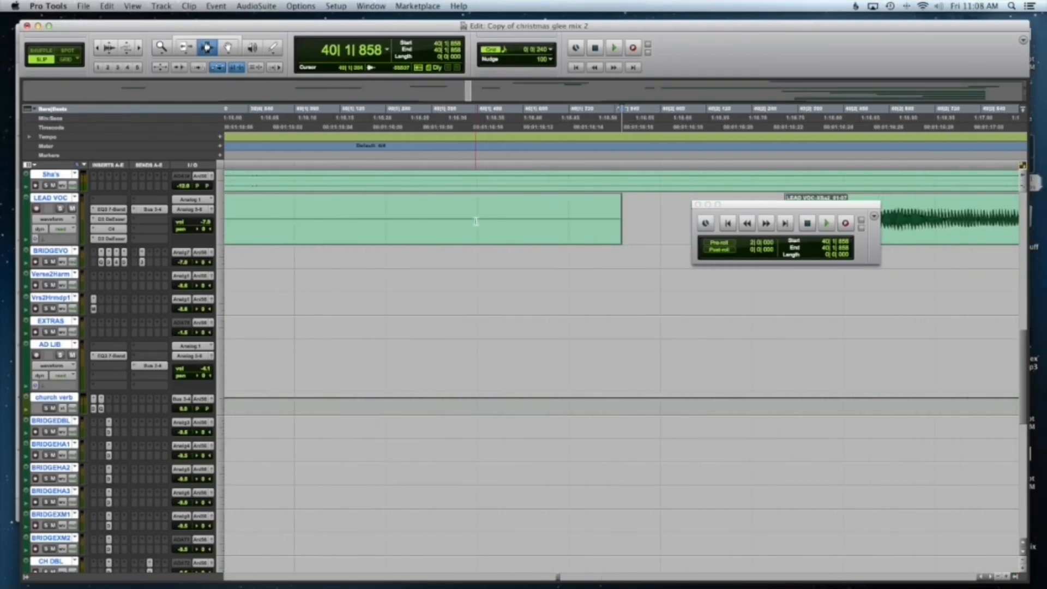
scroll(477, 223, "right", 10)
left_click(344, 216)
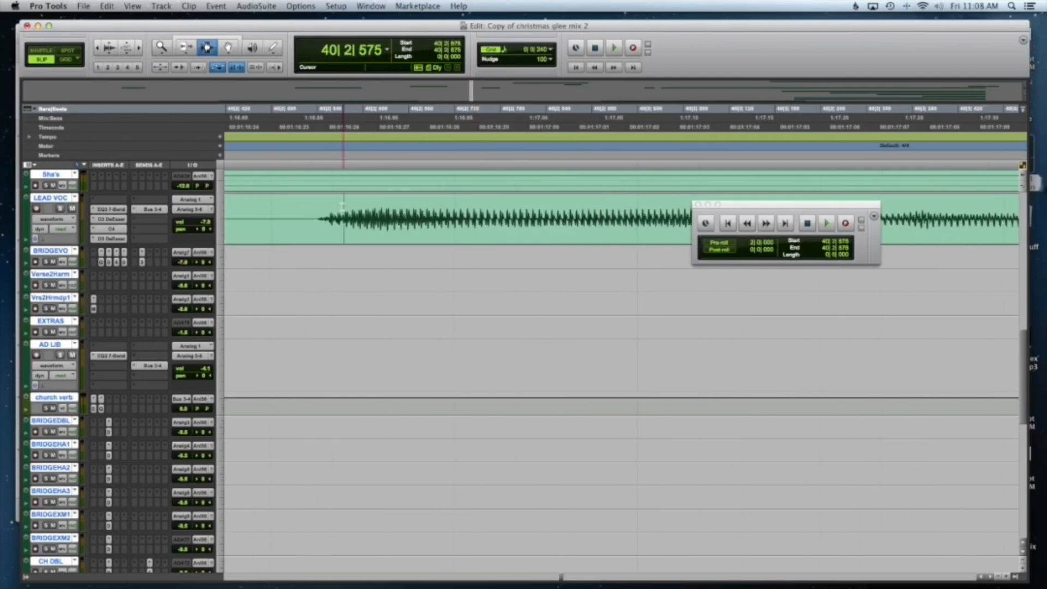
View all vocal clips in the session overview, enlarged enough to make out the individual LEAD VOC phrases
key("super+bracketleft")
key("super+bracketleft")
key("super+bracketleft")
key("super+bracketleft")
key("super+bracketleft")
key("super+bracketleft")
key("super+bracketleft")
key("super+bracketleft")
key("super+bracketleft")
key("super+bracketleft")
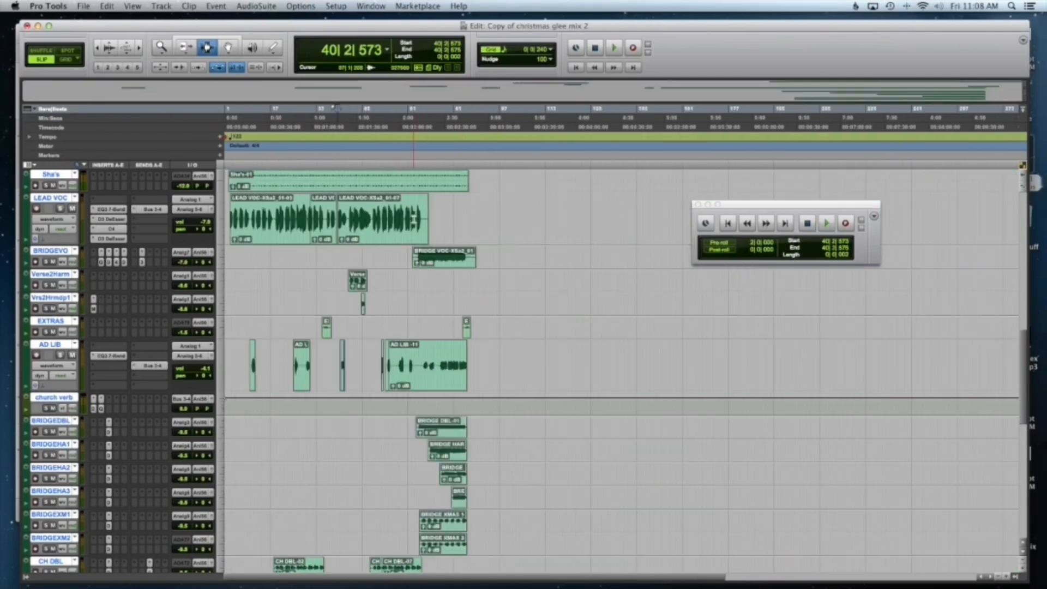
key("super+bracketright")
key("super+bracketright")
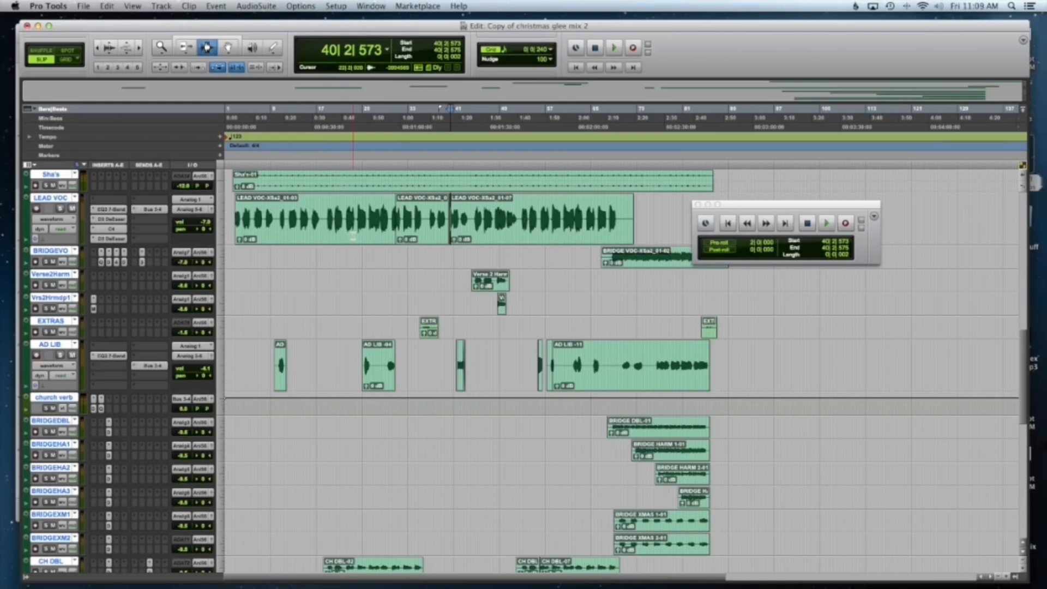
Toggle between the Mix and Edit windows to view the channel strips, ending in the Edit window
key("super+equal")
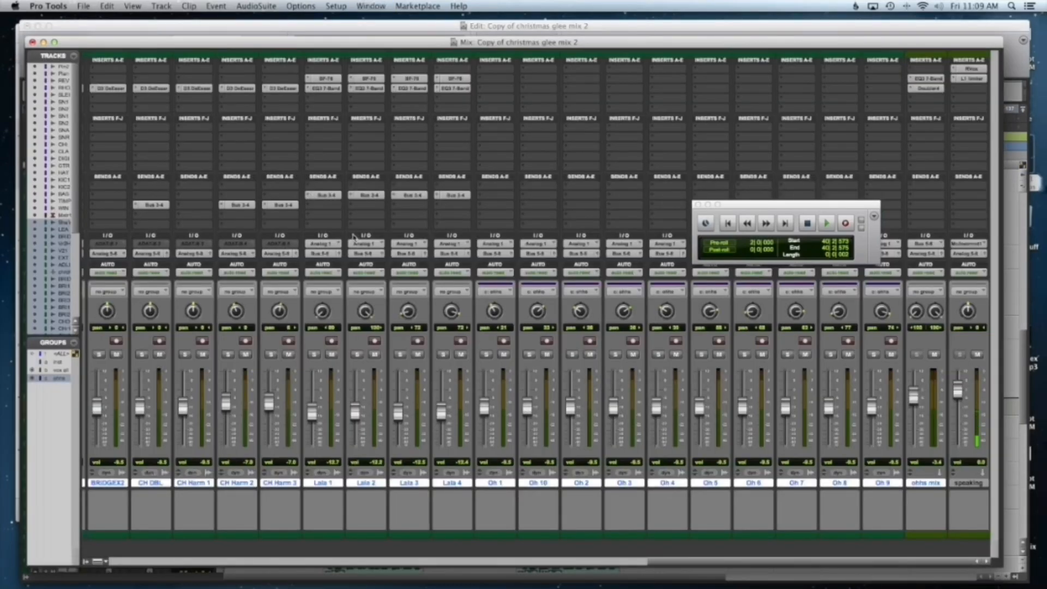
key("super+equal")
key("super+equal")
key("super+equal")
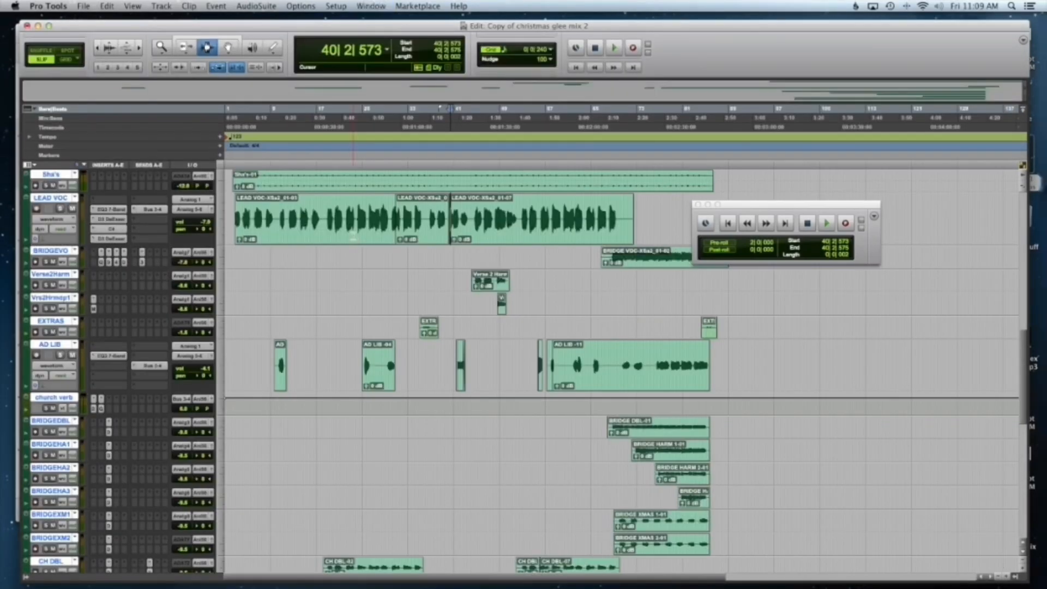
key("super+equal")
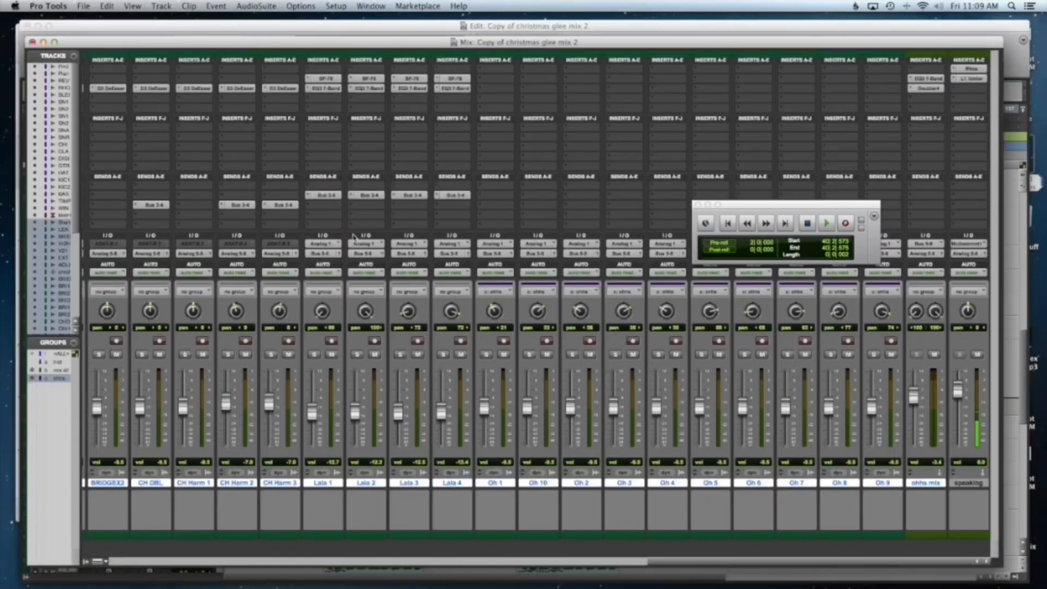
key("super+equal")
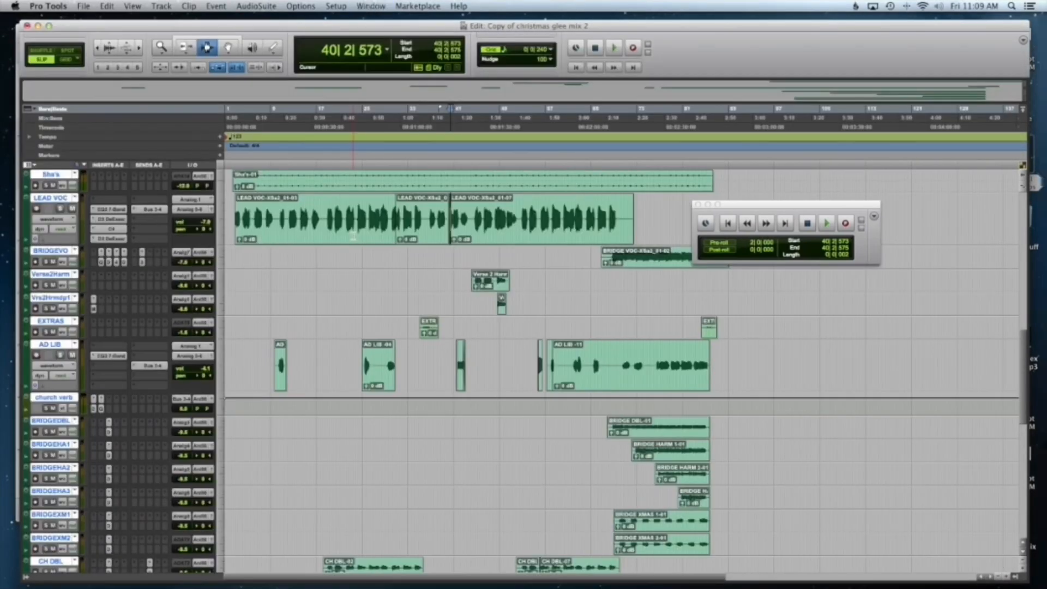
Switch to Grid mode and select one bar on the BRIDGEVO track, from 46|1|000 to 47|1|000
left_click(64, 60)
left_click(503, 314)
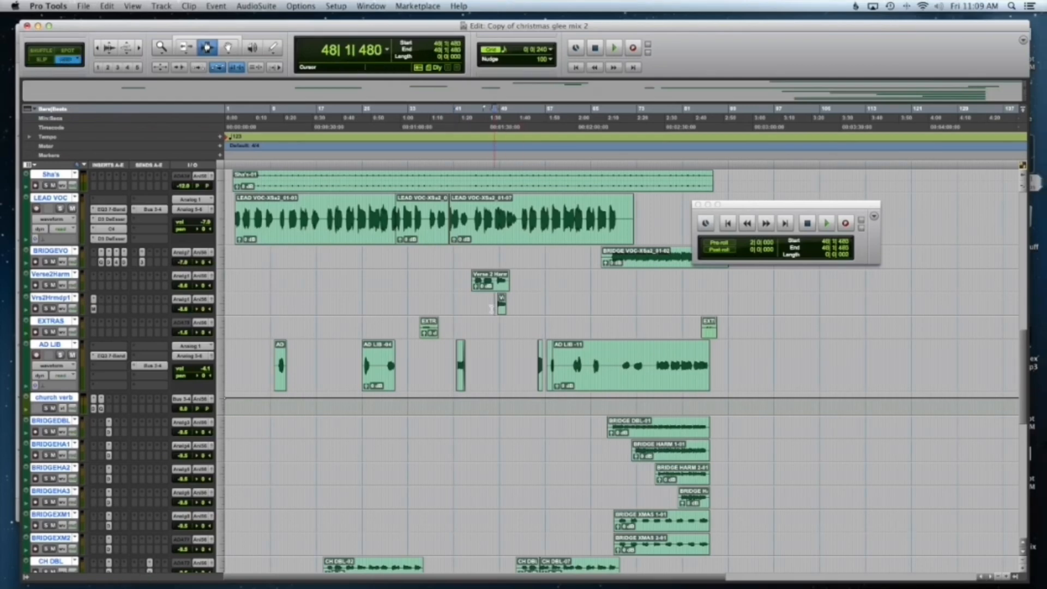
key("super+bracketright")
key("super+bracketright")
key("super+bracketright")
key("super+bracketright")
left_click_drag(428, 256, 518, 263)
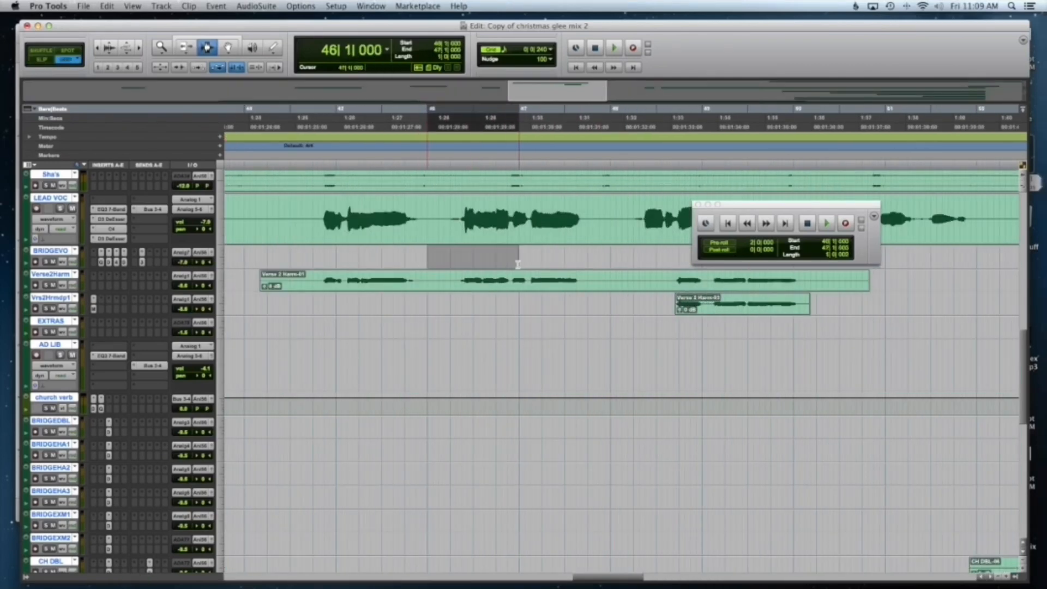
Switch to Slip mode and select the gap between LEAD VOC phrases from 46|1|483 to 46|2|345
key("space")
key("F2")
left_click(464, 262)
left_click_drag(463, 224, 439, 218)
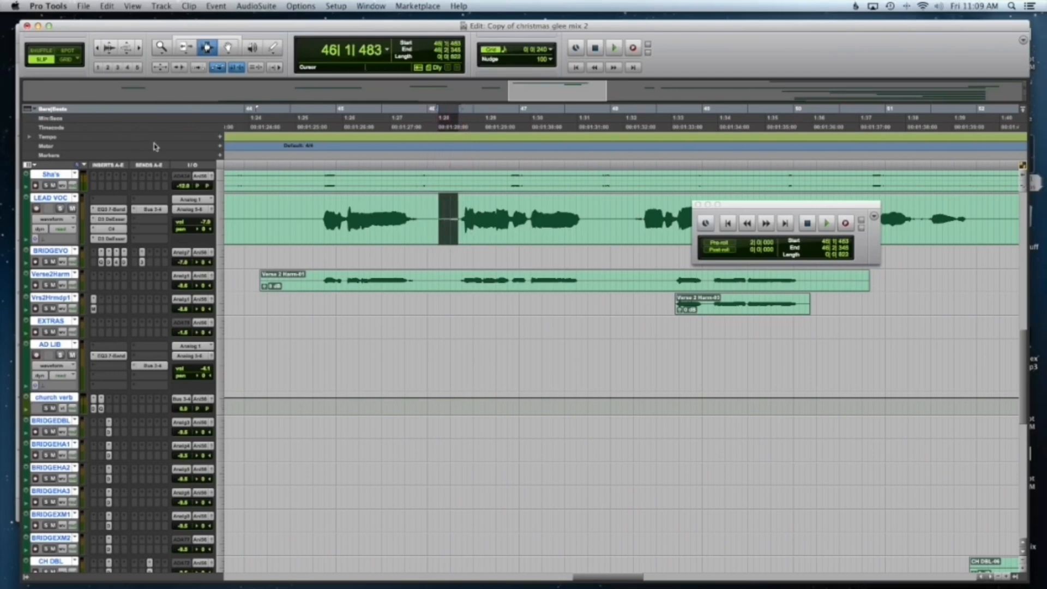
Cycle through the Spot and Slip edit modes, ending in Grid mode
key("F3")
key("F2")
key("F4")
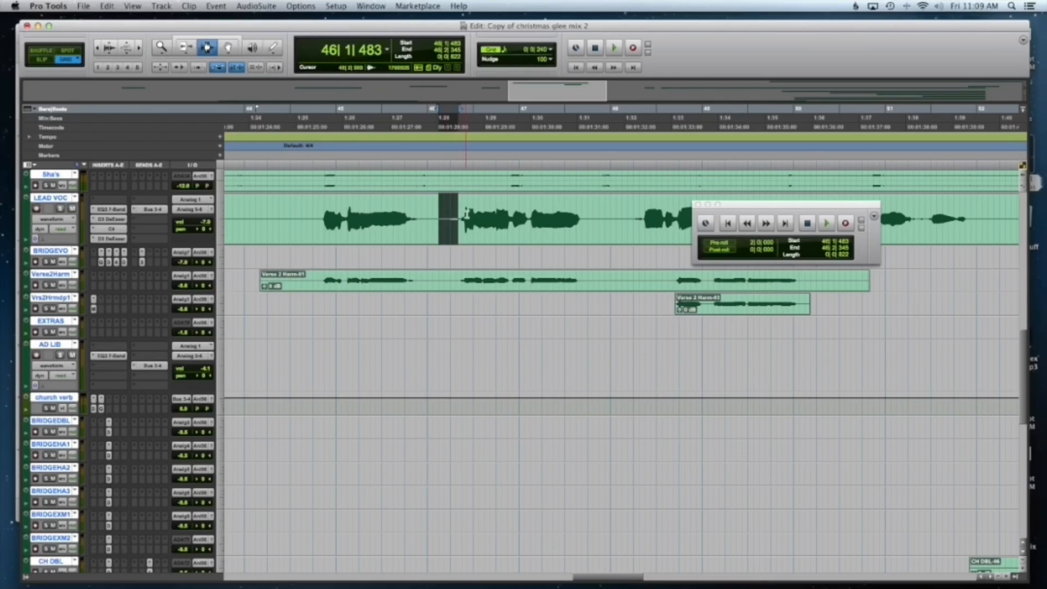
Delete the LEAD VOC audio from 47|1|480 to 47|4|000 in Shuffle mode so the following audio closes the gap
left_click_drag(530, 214, 588, 218)
left_click(49, 52)
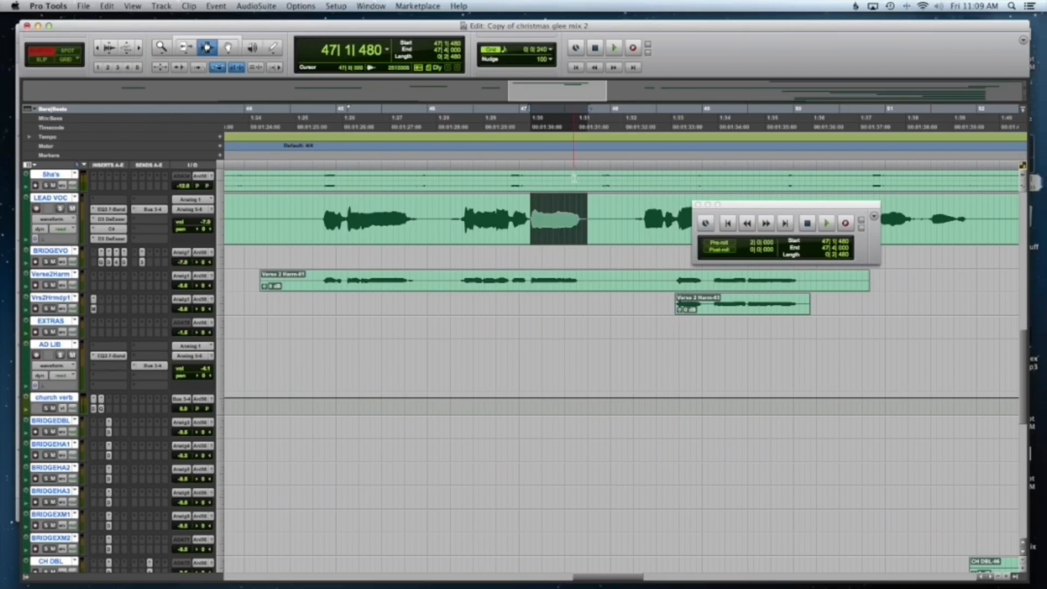
key("Delete")
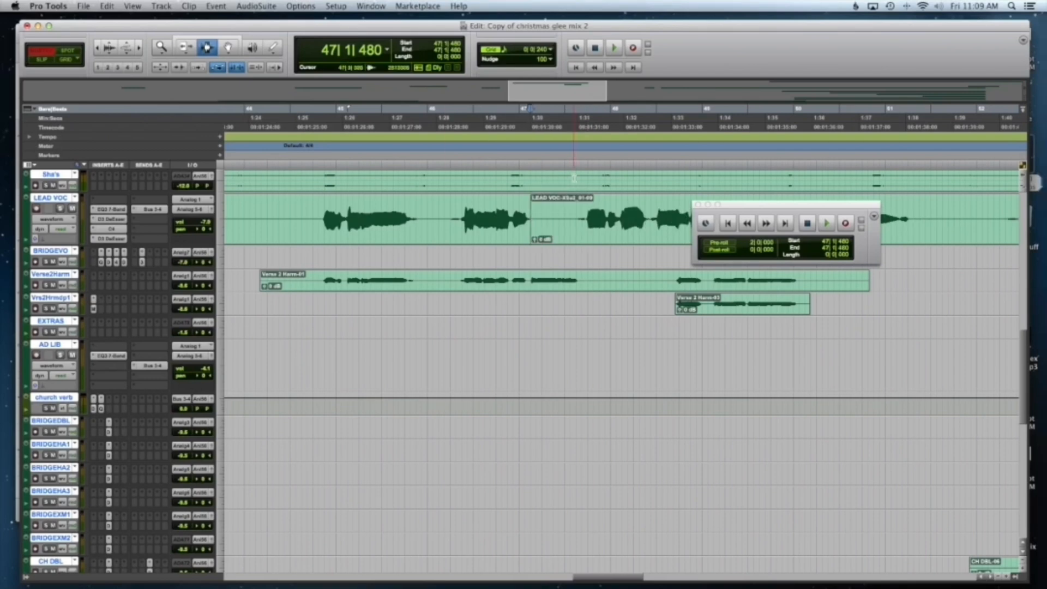
Undo the Shuffle-mode deletion on LEAD VOC and switch back to Slip mode
key("super+z")
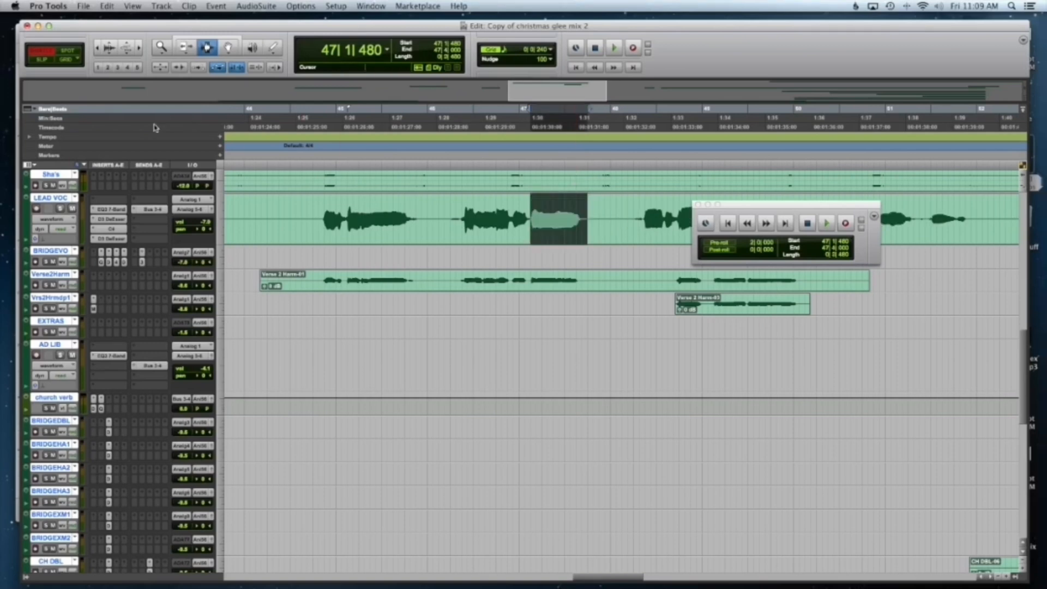
left_click(44, 61)
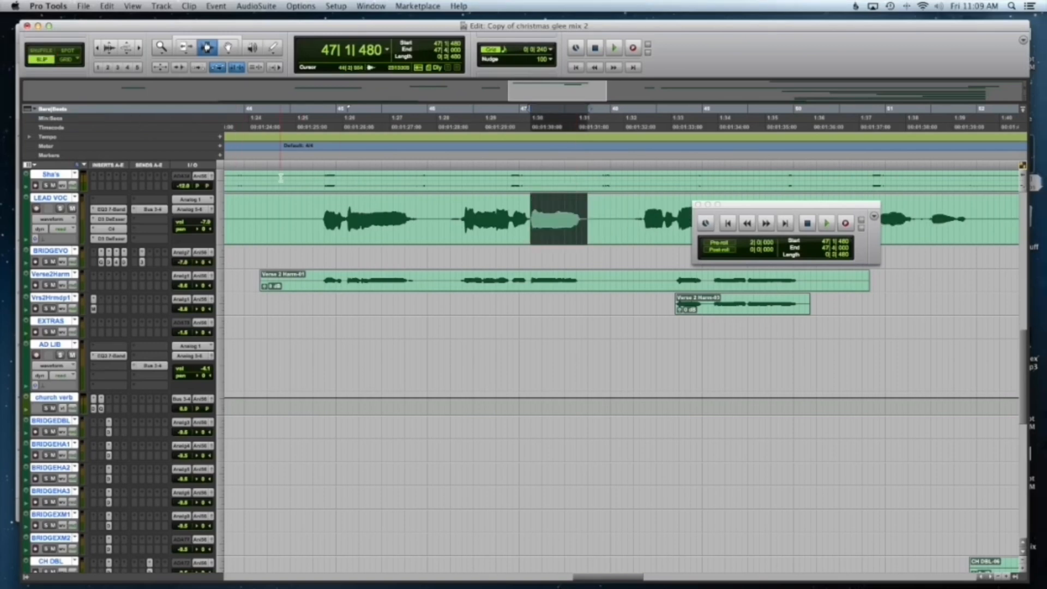